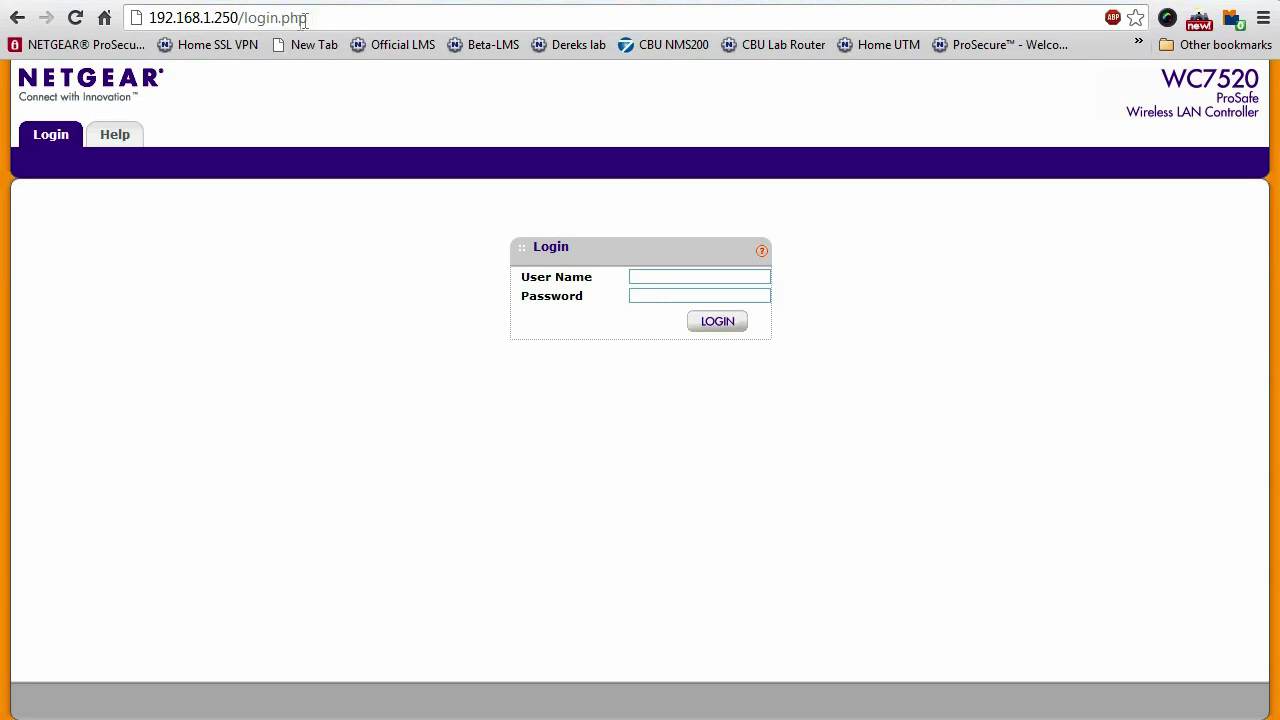
Log in with the admin account and open the Configuration > Profile page
left_click(669, 276)
type("admin")
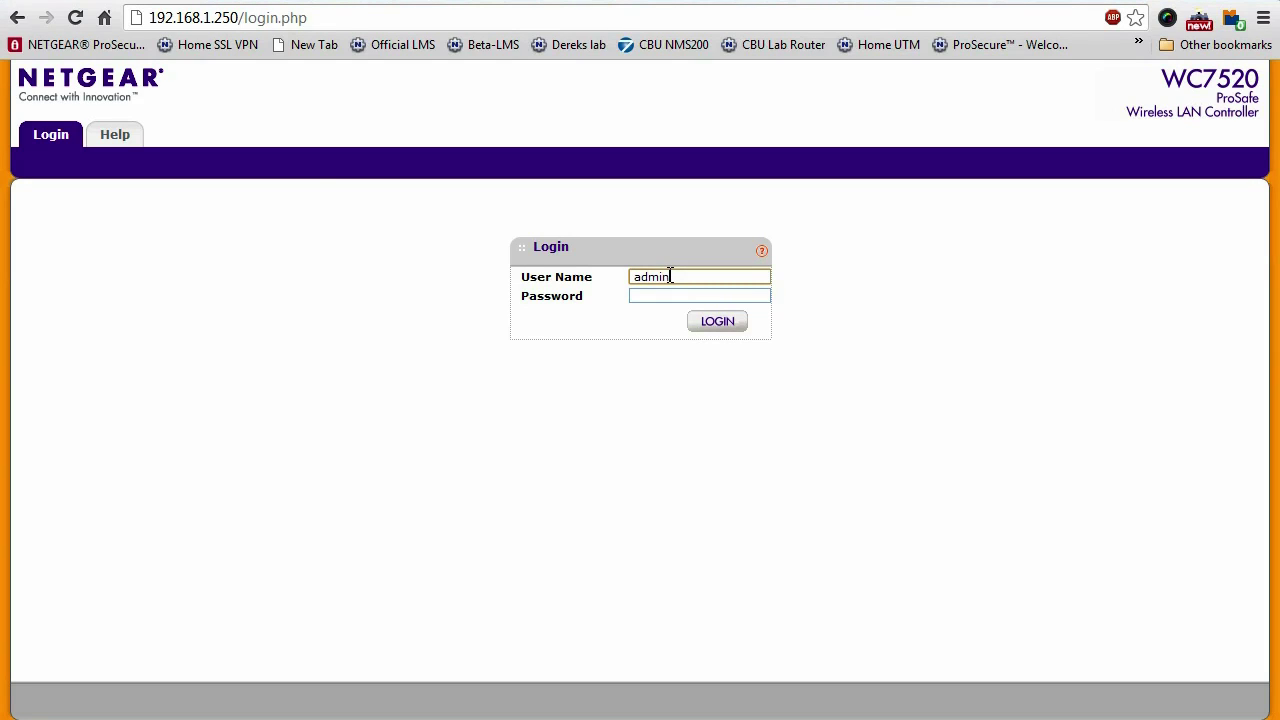
key("Tab")
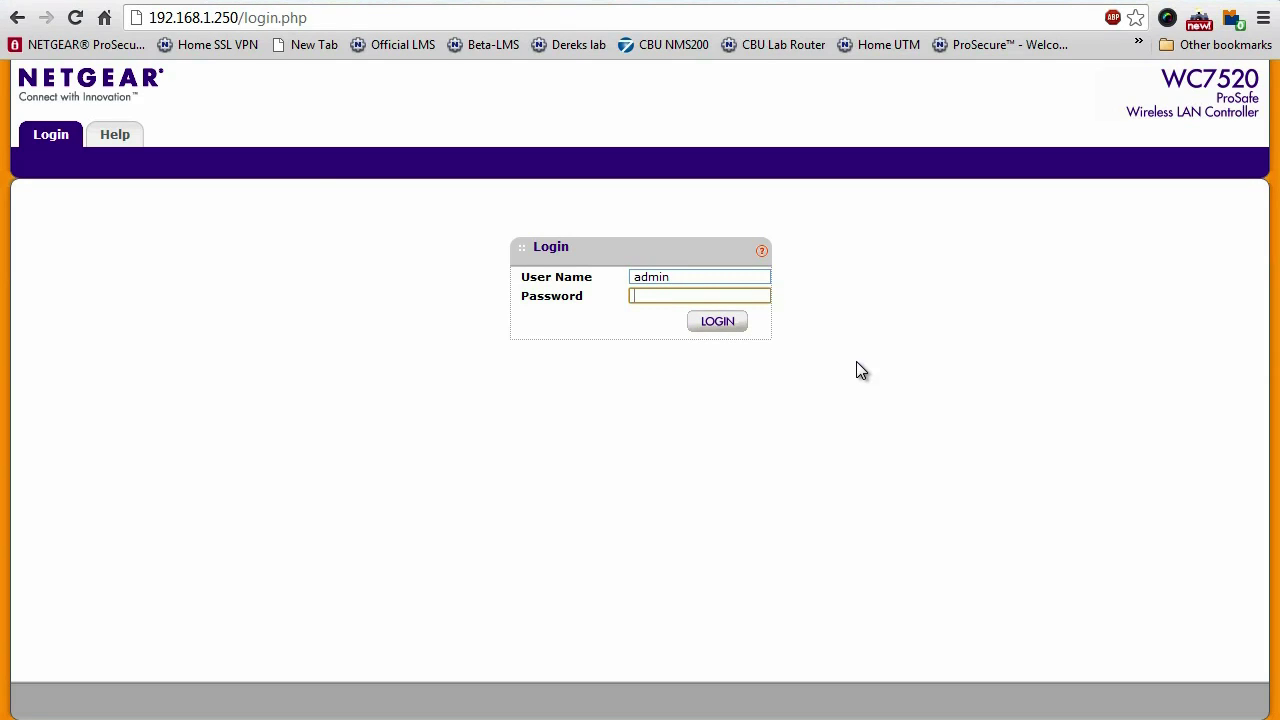
type("password")
left_click(710, 326)
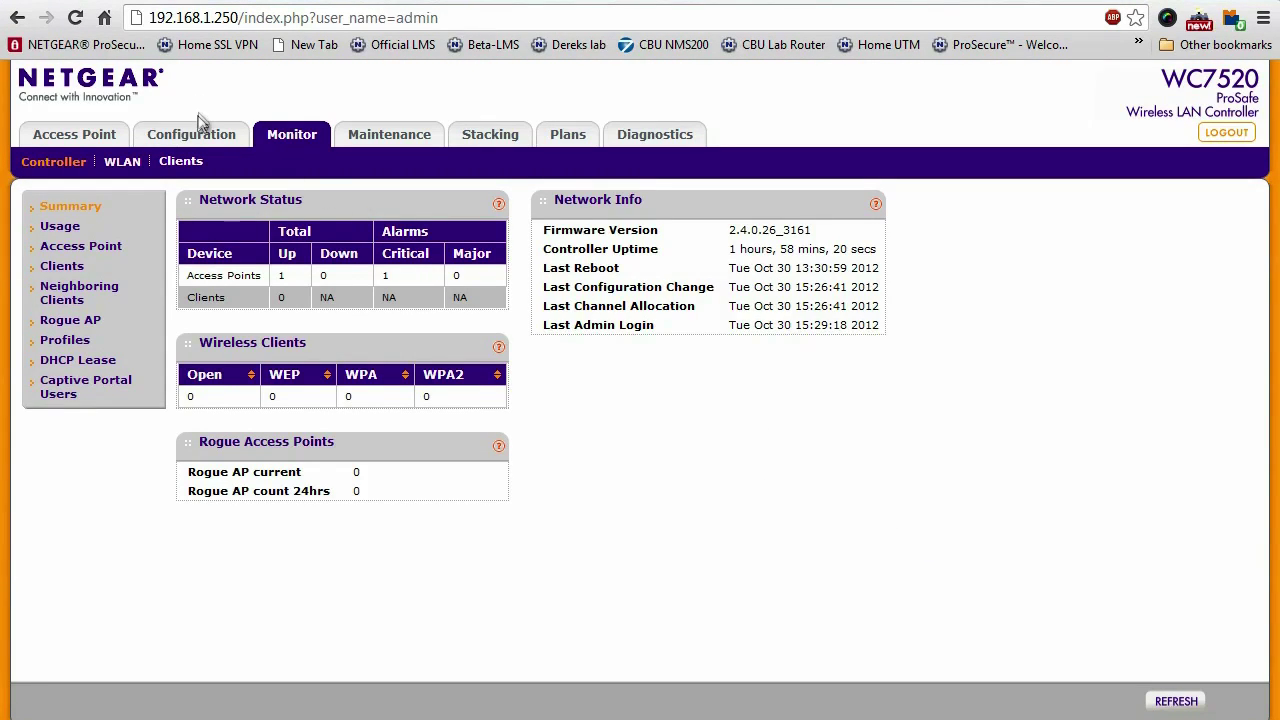
left_click(190, 134)
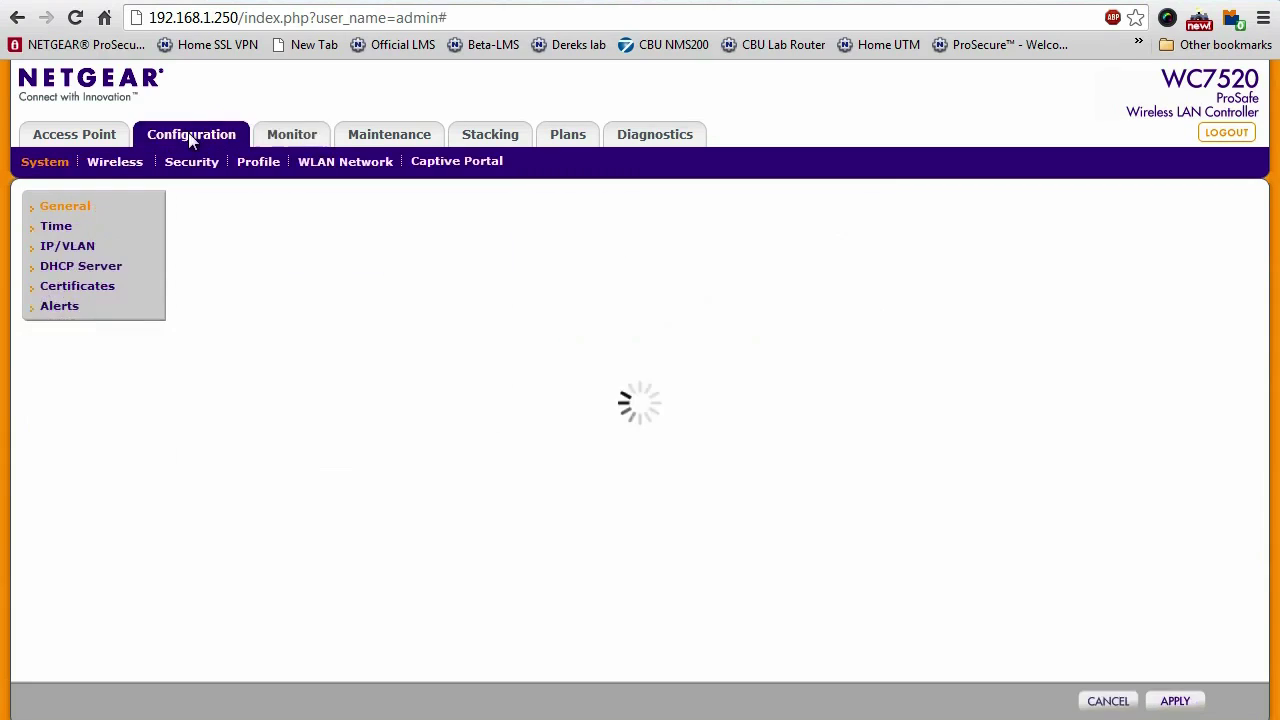
left_click(258, 168)
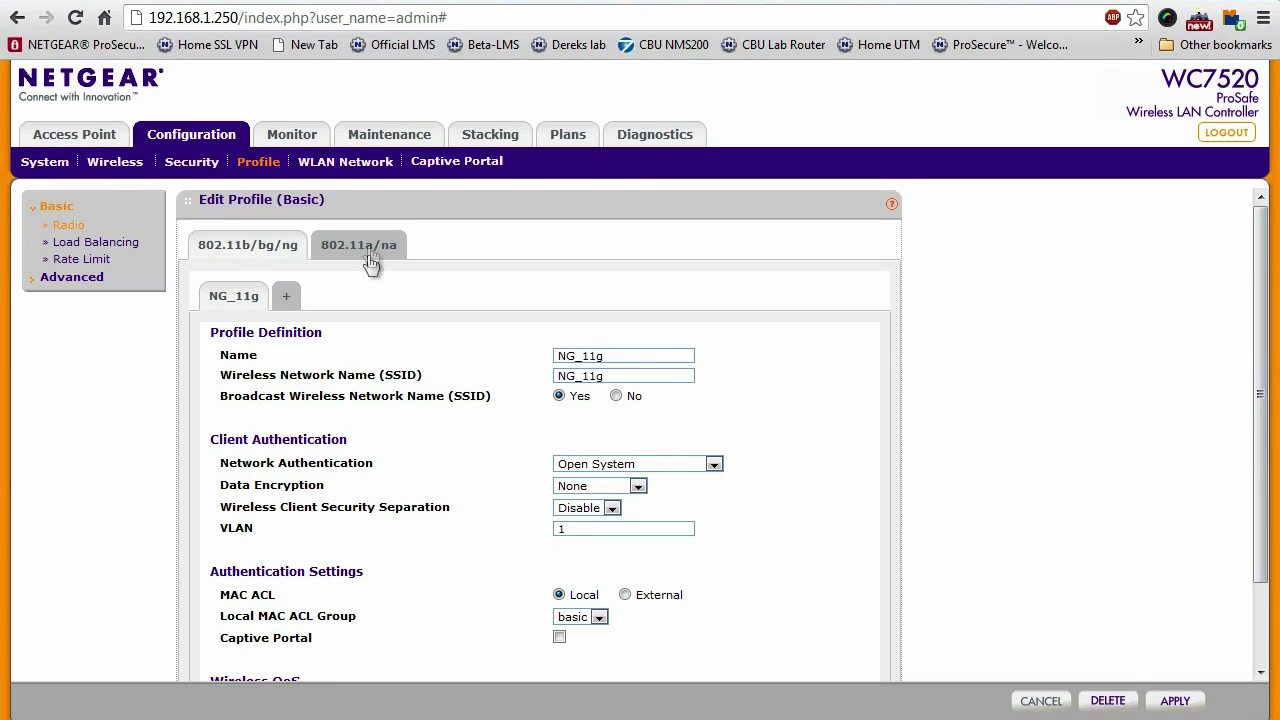
Add a new 5 GHz 802.11a/na profile and name it Production
left_click(375, 252)
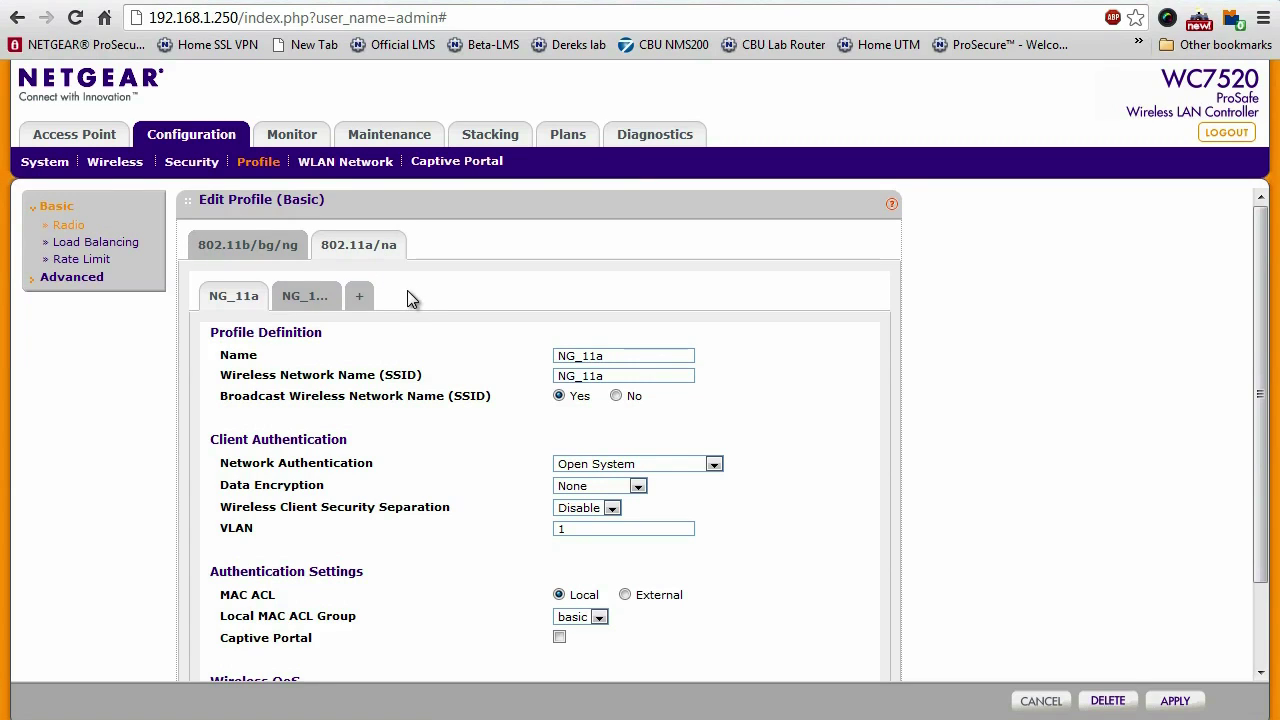
left_click(360, 298)
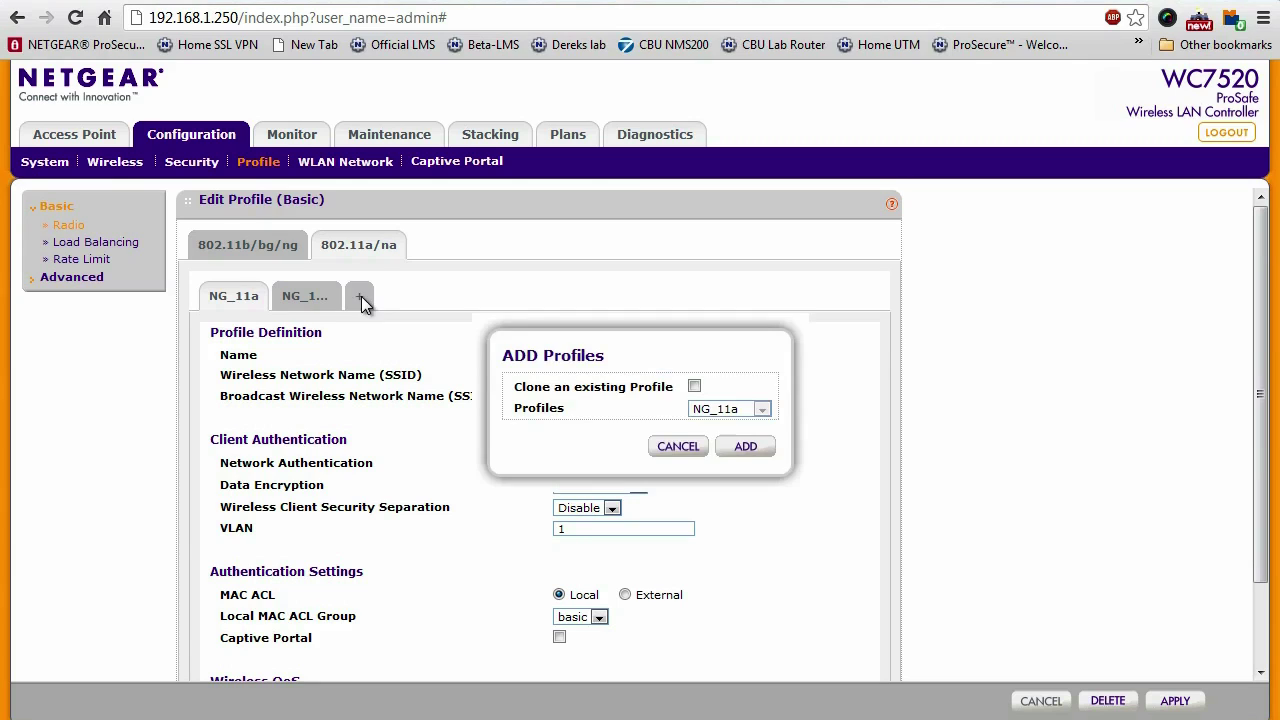
left_click(745, 447)
triple_click(623, 357)
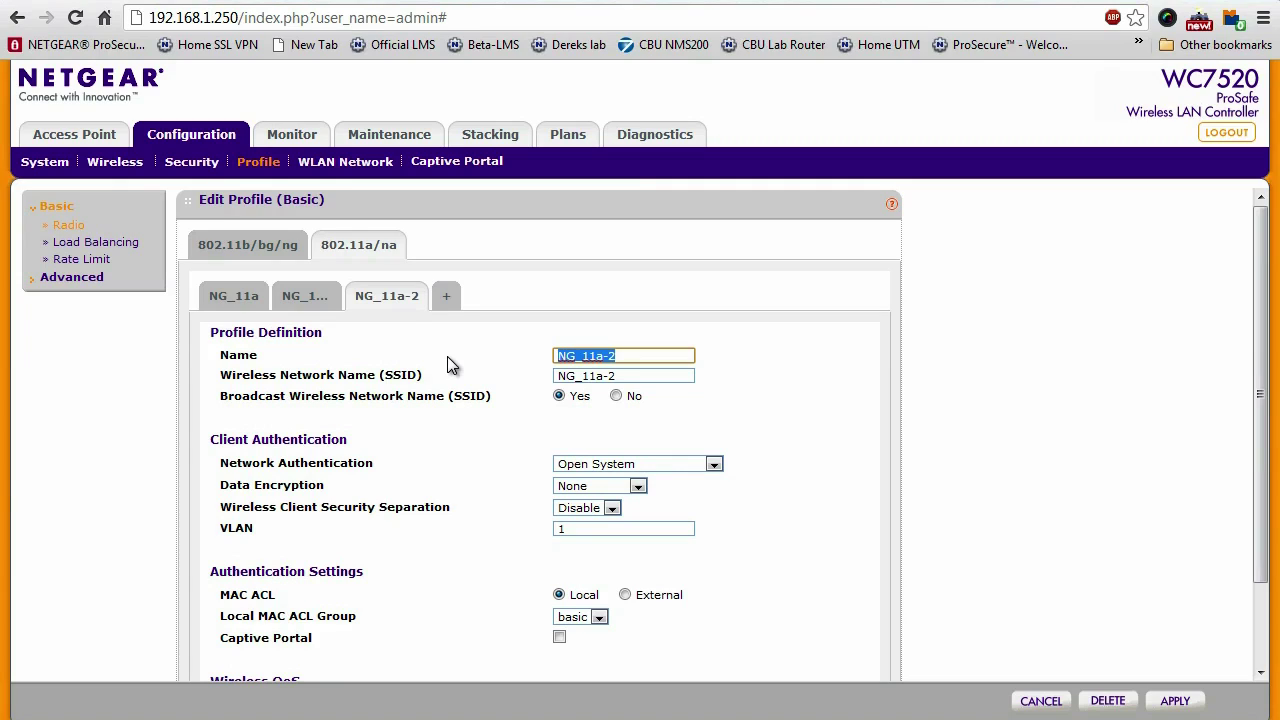
type("Production")
key("Tab")
type("Production")
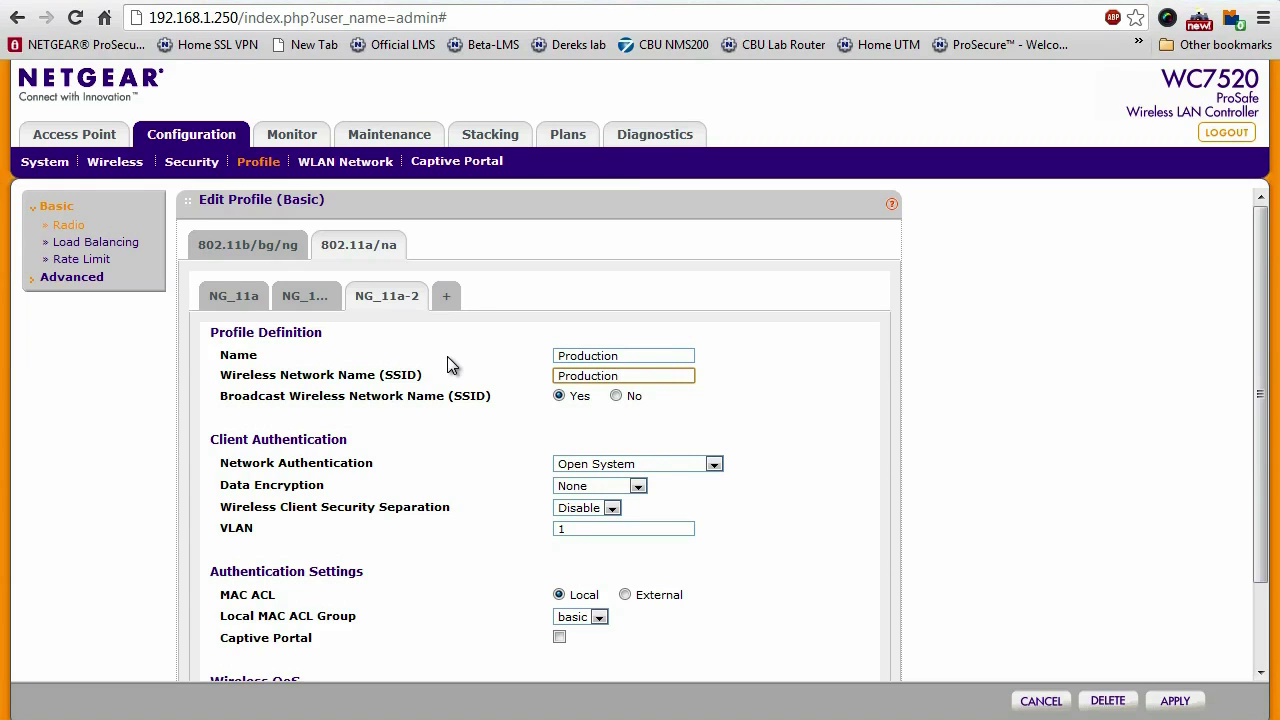
Set the Production profile to WPA2-PSK with a passphrase, keep VLAN 1, and apply
left_click(683, 464)
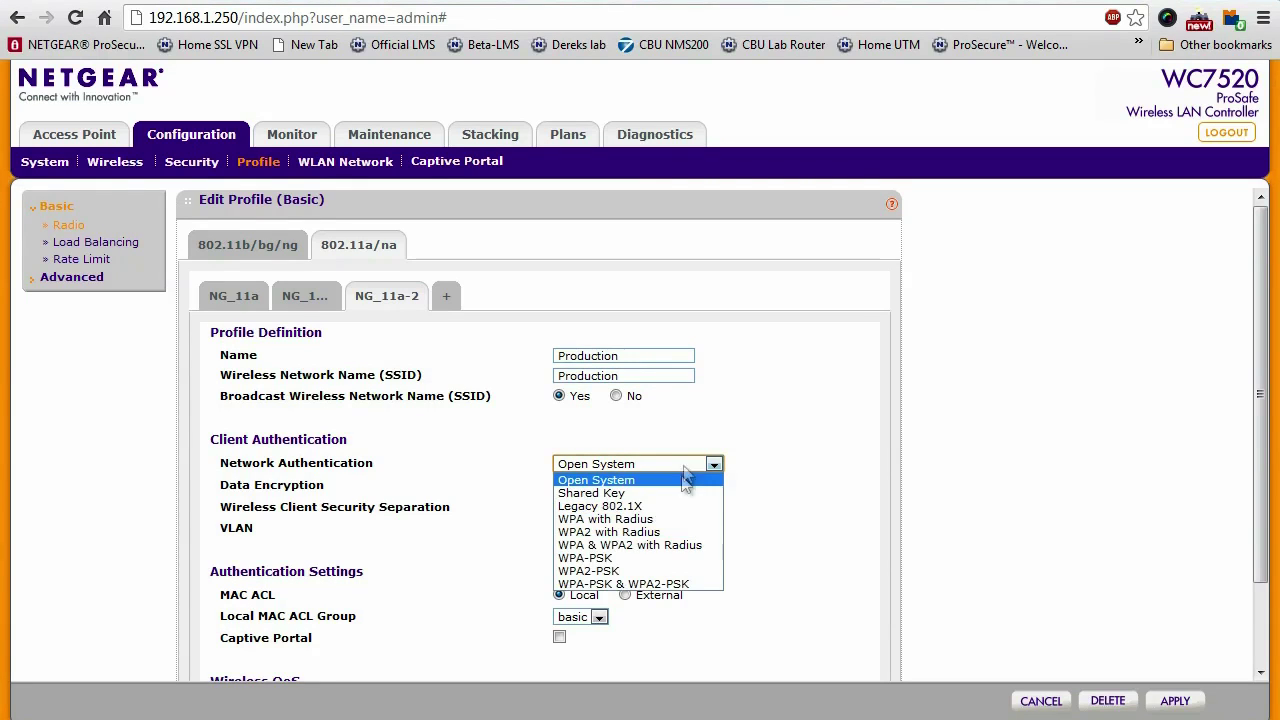
left_click(646, 571)
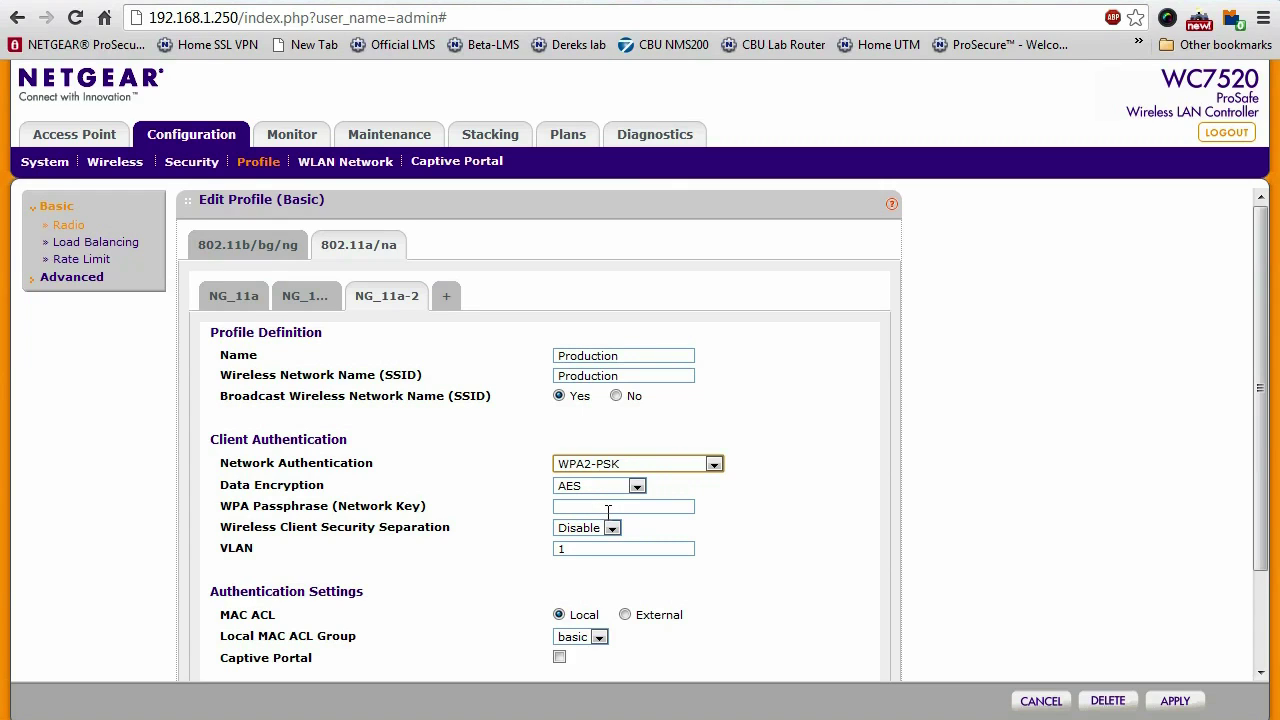
left_click(607, 511)
type("password")
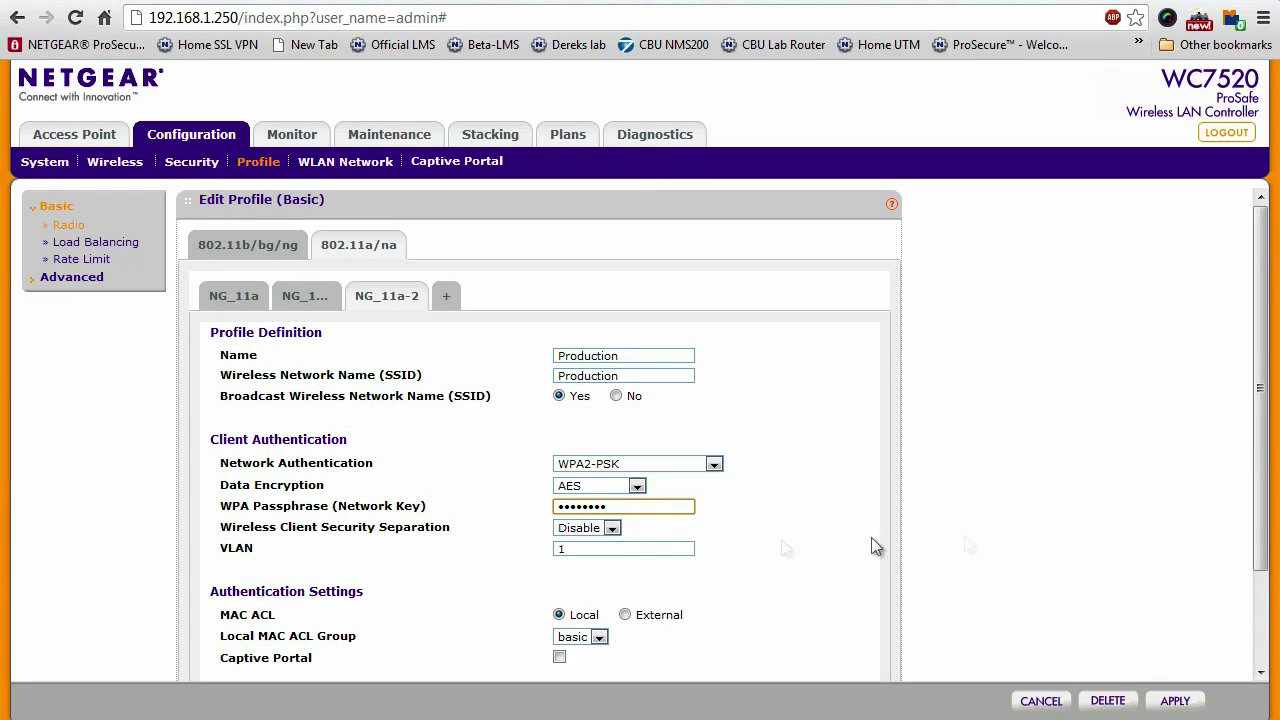
scroll(1262, 525, "down", 2)
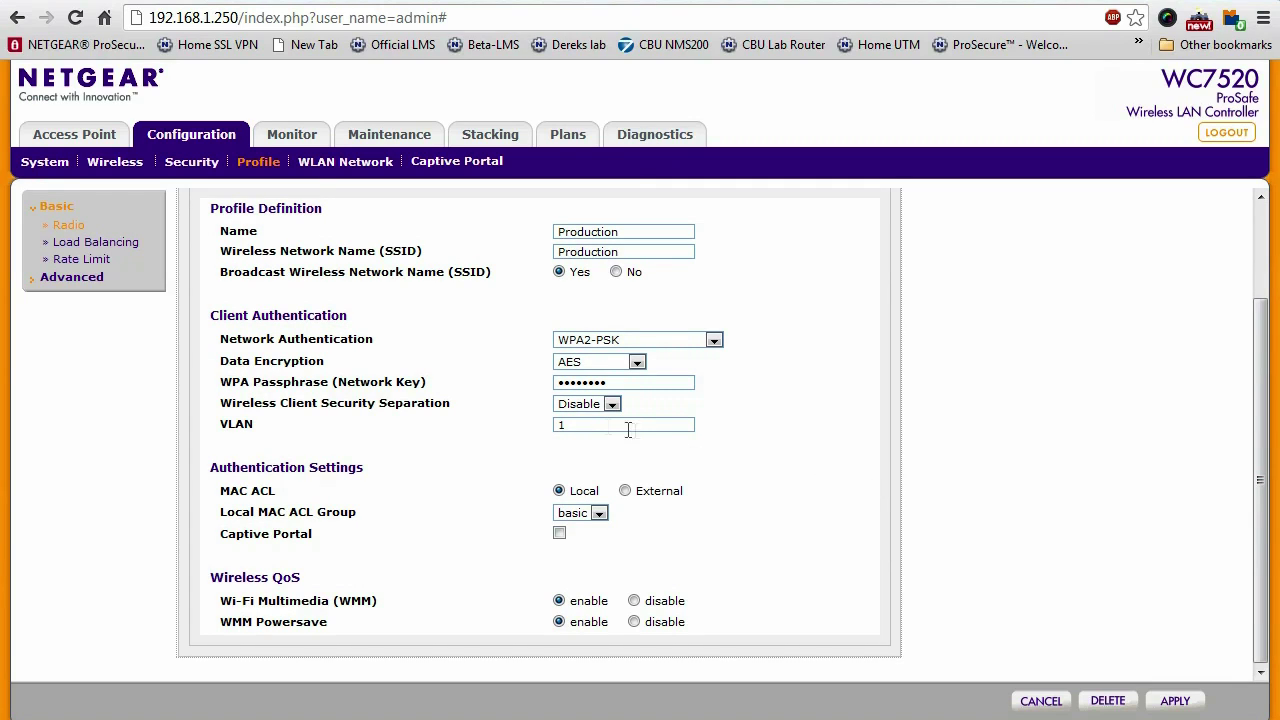
left_click(577, 426)
left_click(585, 449)
left_click(1174, 701)
Scroll back to the top of the profile form
left_click_drag(1262, 495, 1262, 378)
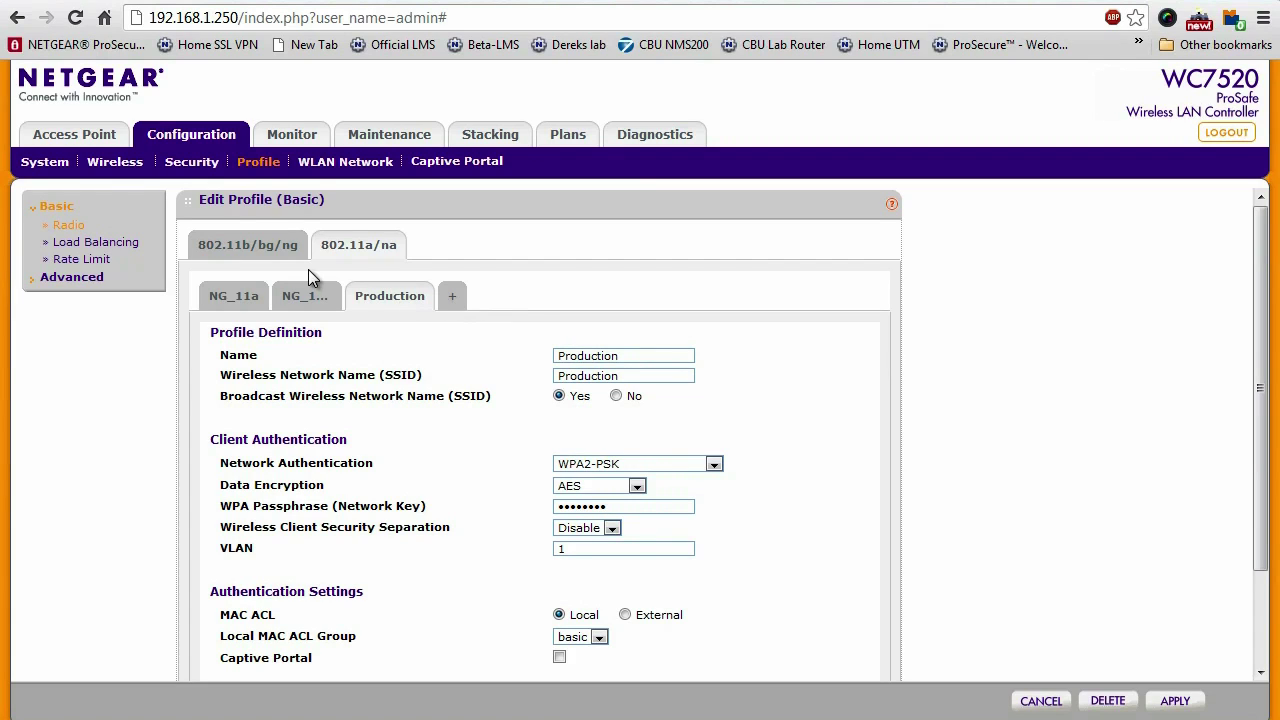
Add a new 802.11b/bg/ng profile with both name and SSID set to Guest
left_click(226, 255)
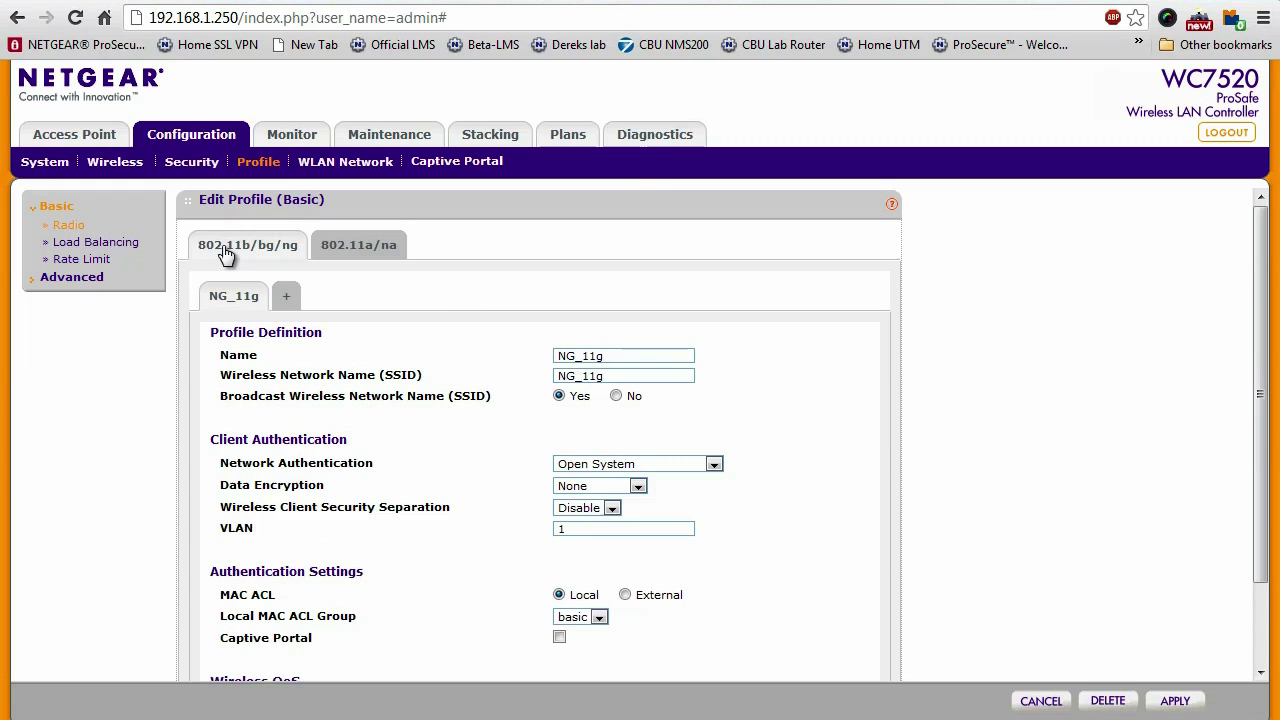
left_click(289, 300)
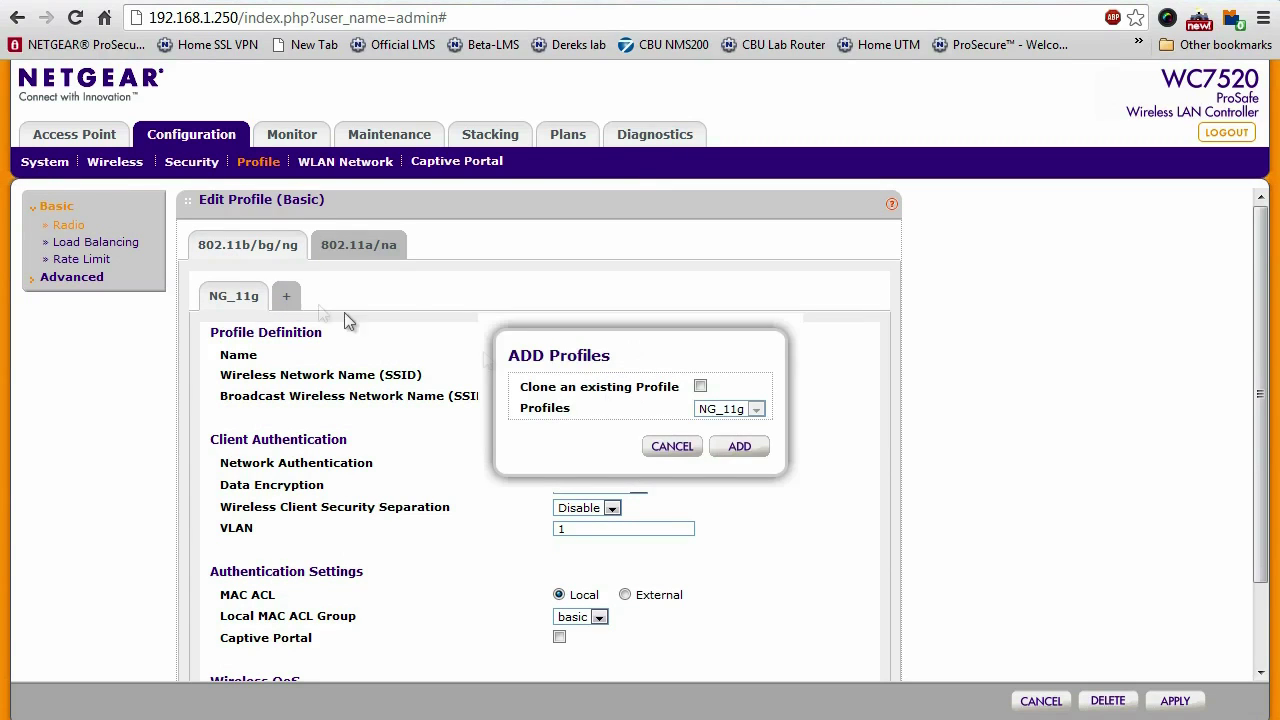
left_click(757, 453)
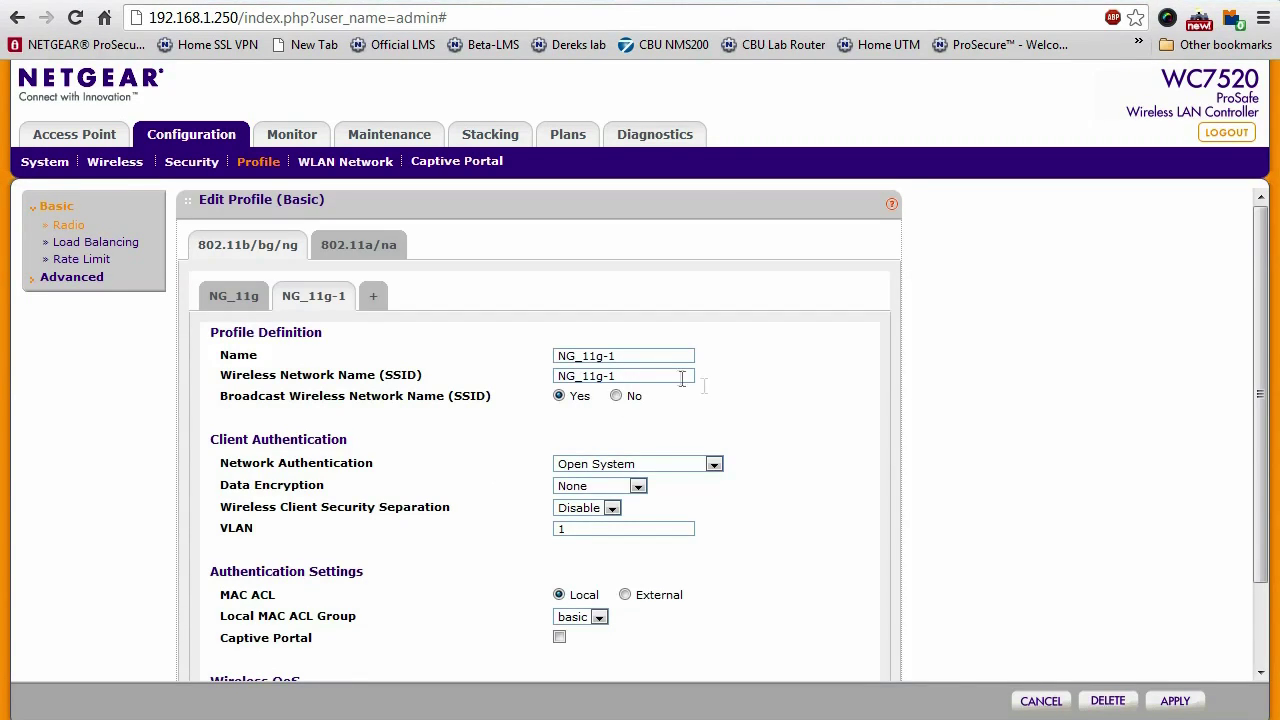
left_click(646, 358)
left_click_drag(646, 360, 498, 356)
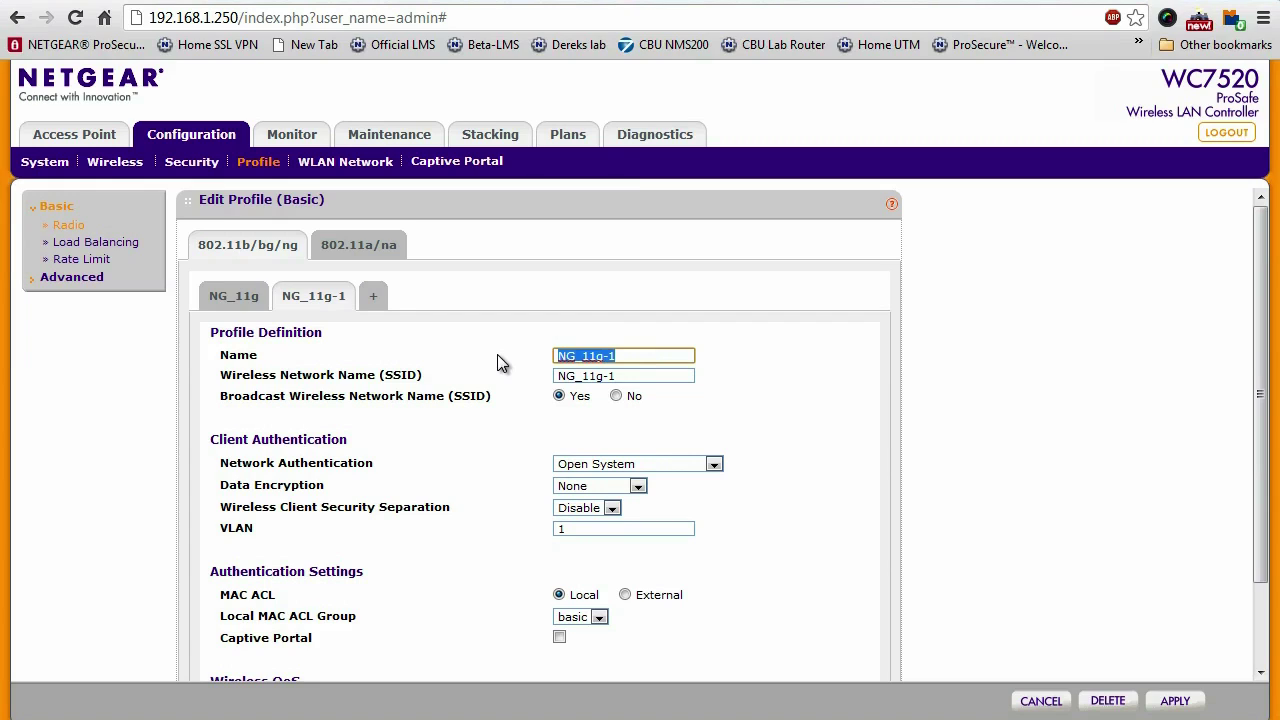
type("Guest")
key("Tab")
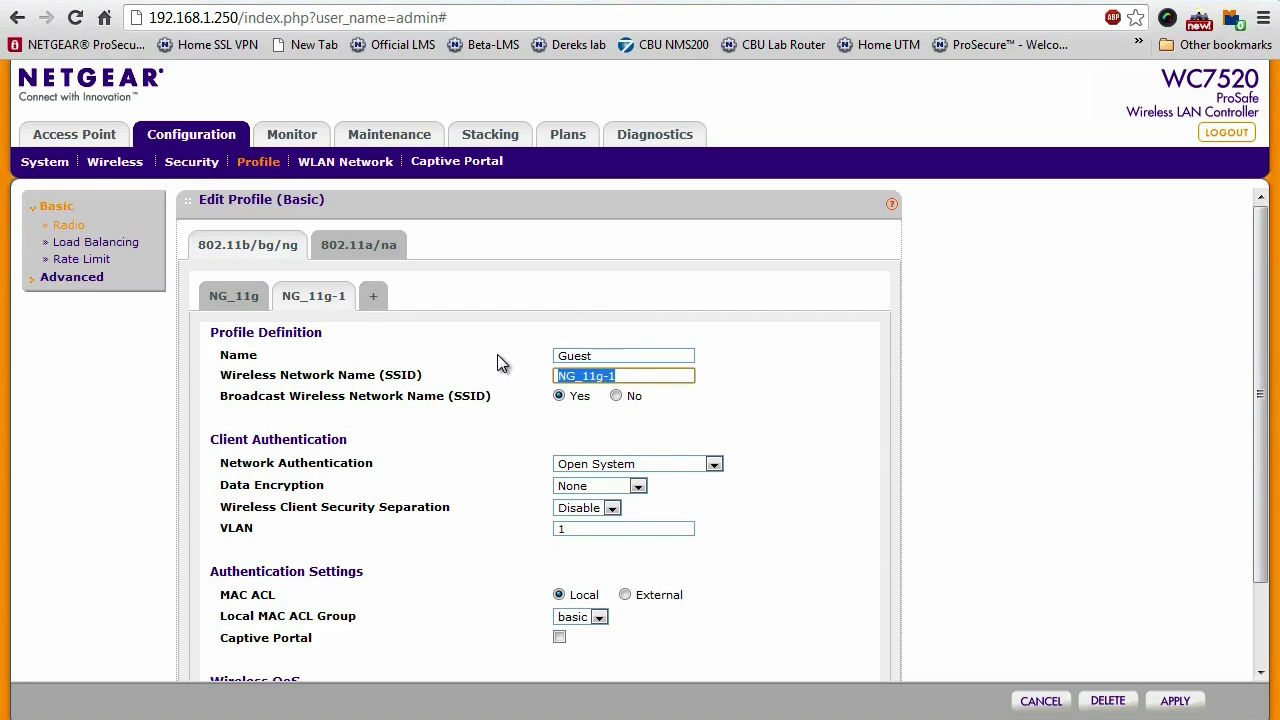
type("Guest")
left_click(679, 469)
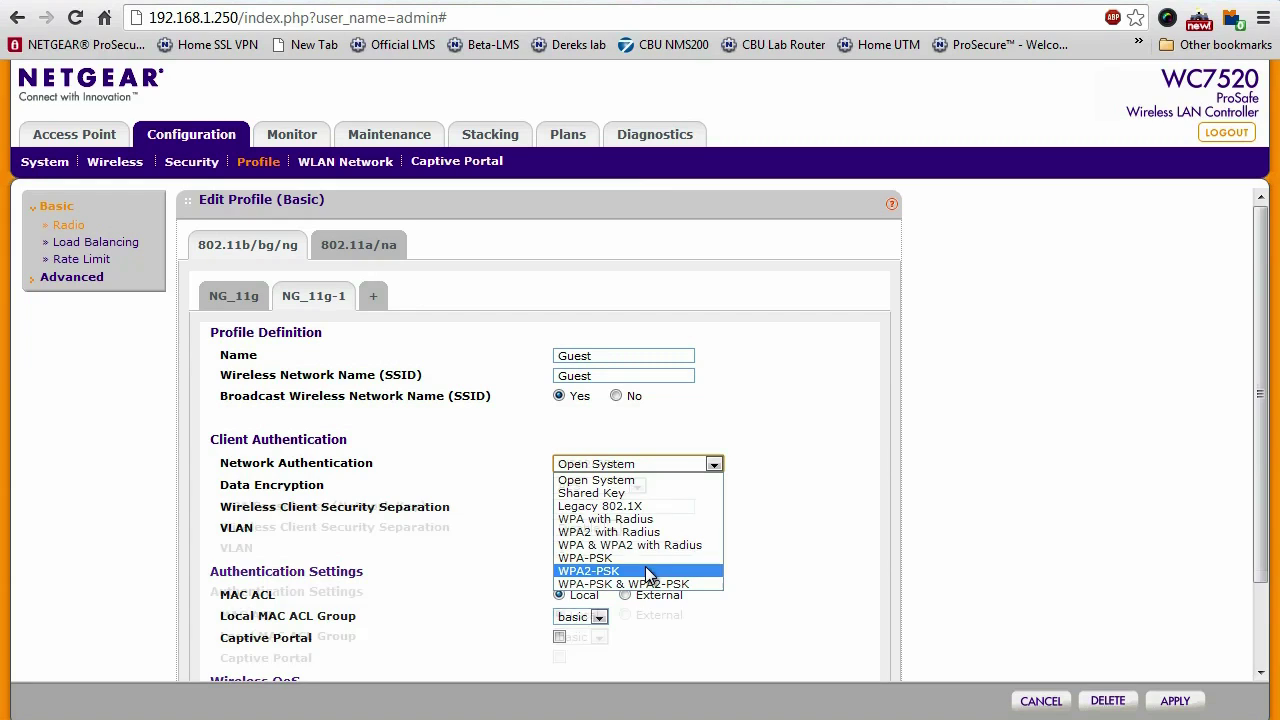
Choose WPA2-PSK authentication for the Guest profile and enter its network passphrase
left_click(648, 572)
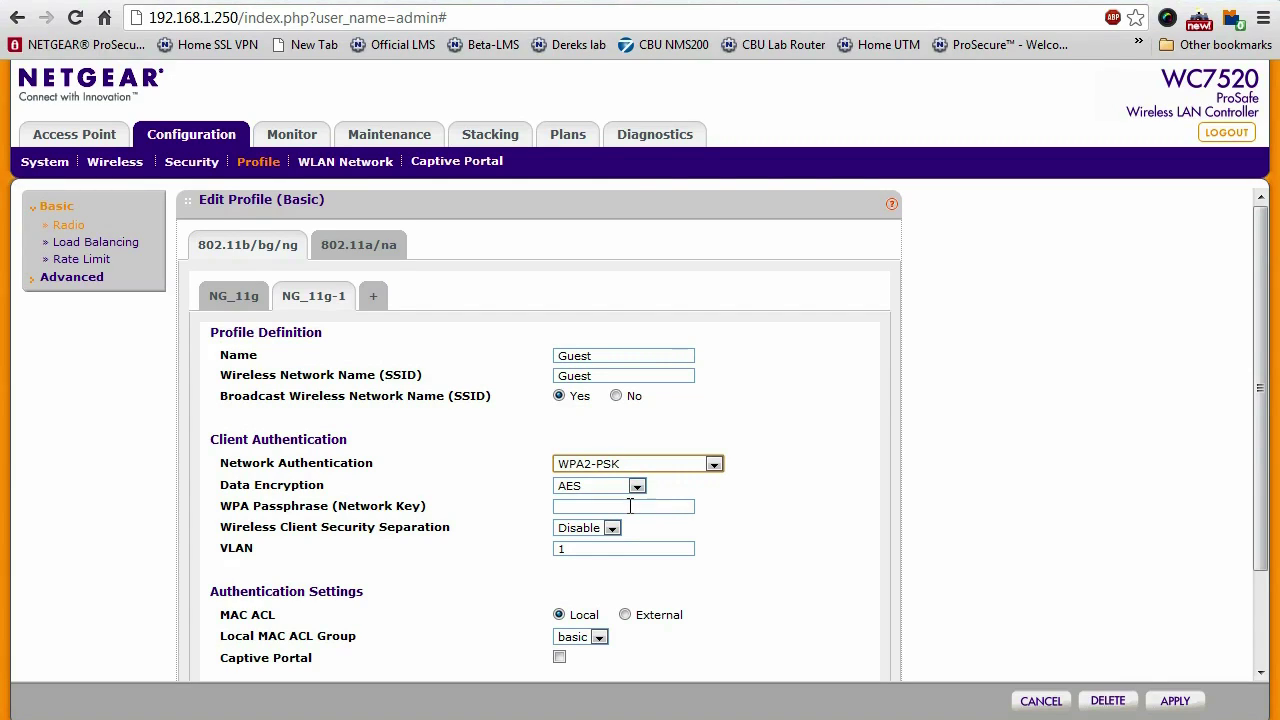
left_click(630, 506)
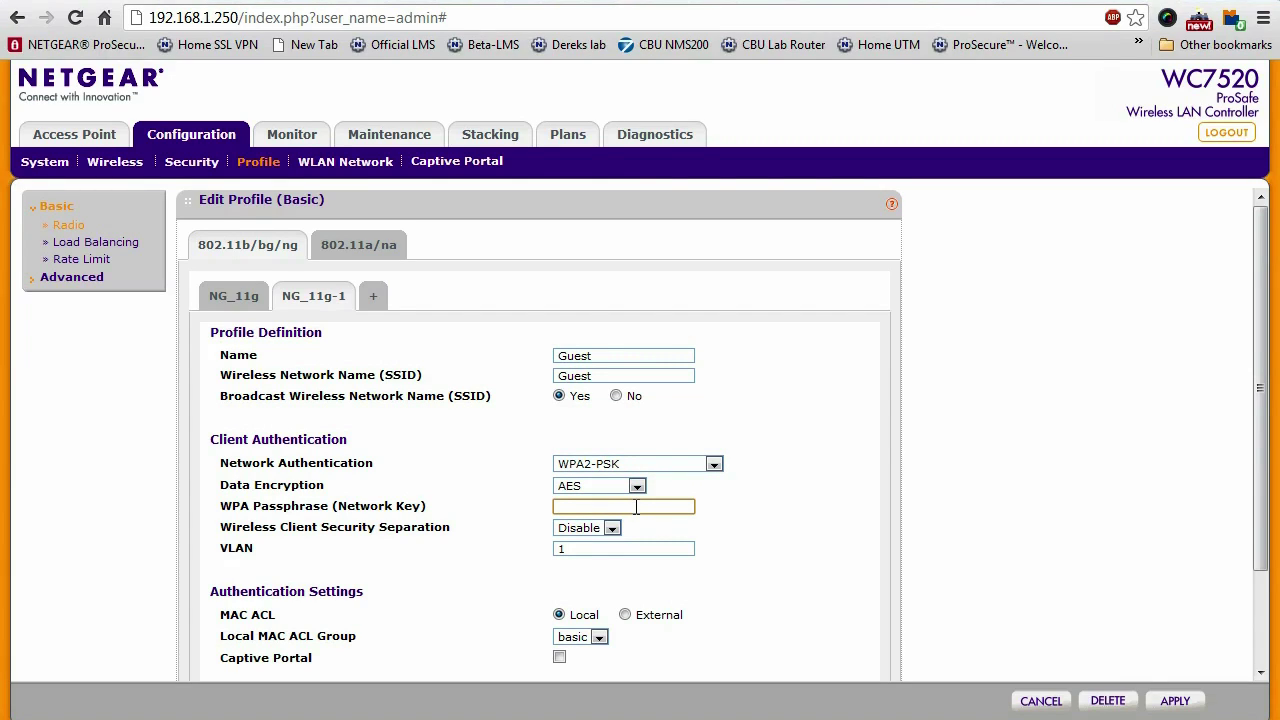
type("password")
Enable client security separation, change the Guest VLAN from 1 to 2, and apply
left_click(611, 528)
left_click(590, 557)
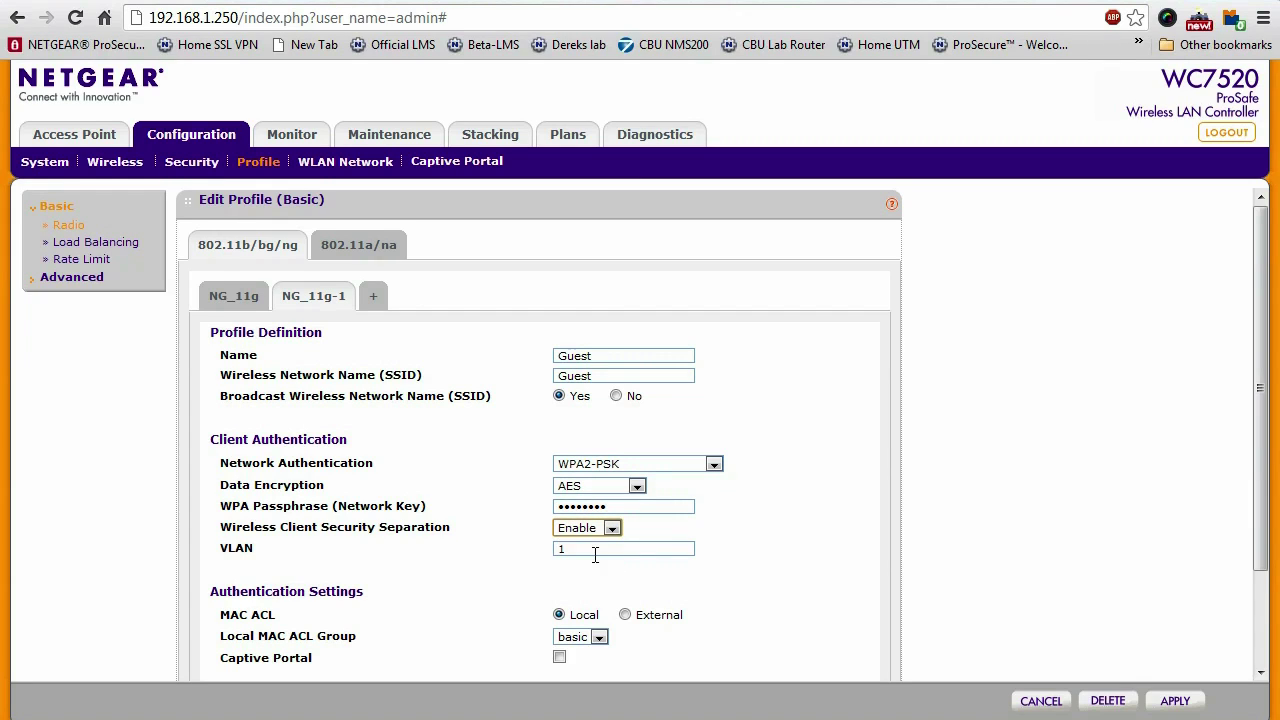
left_click(658, 549)
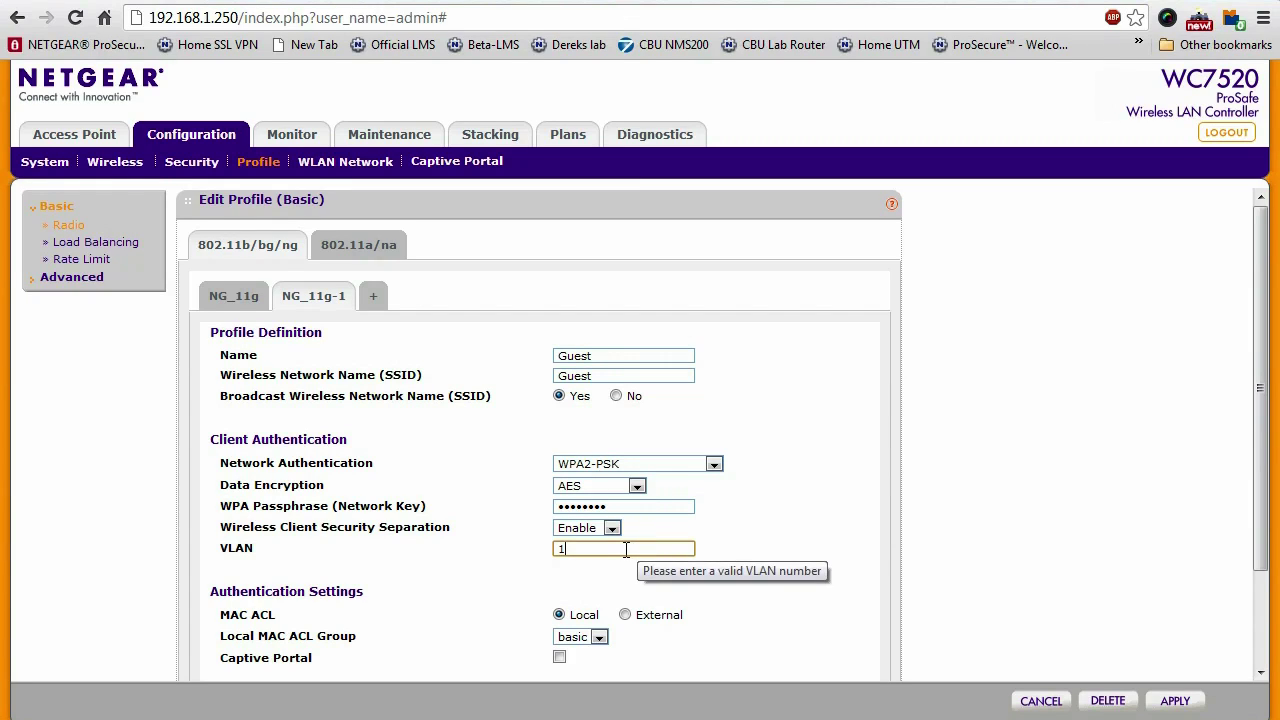
key("BackSpace")
type("2")
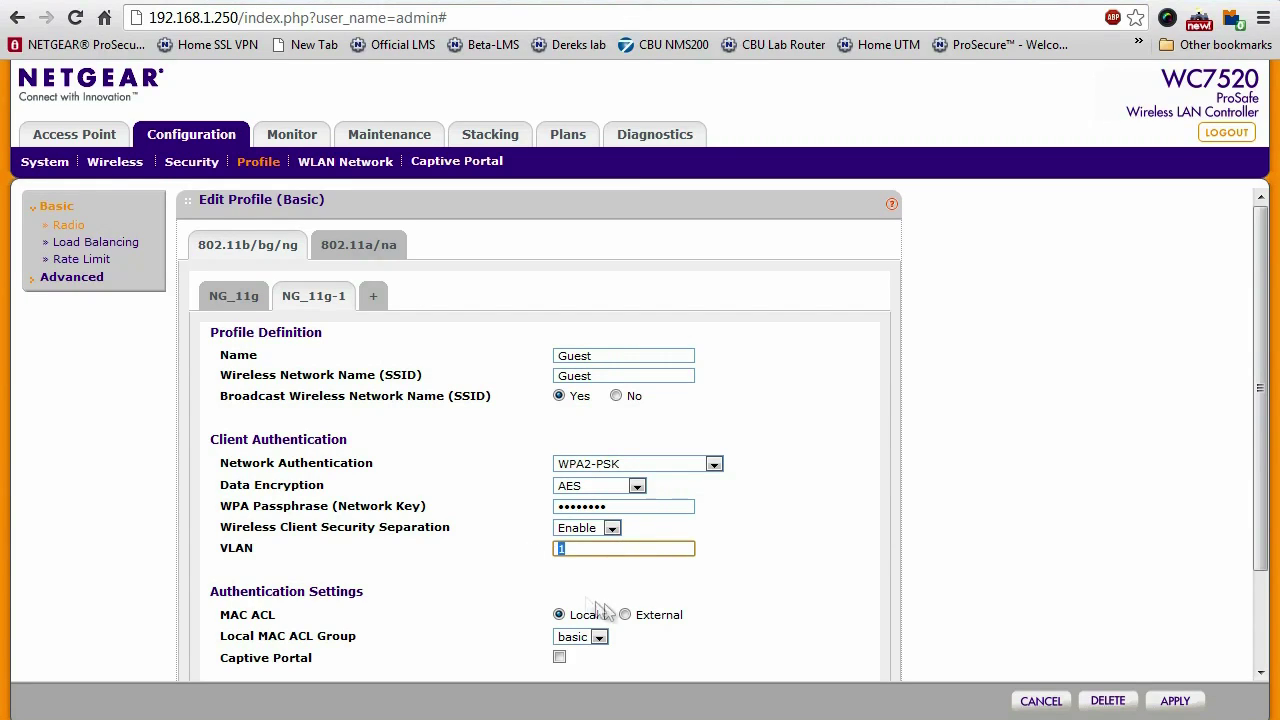
left_click(781, 567)
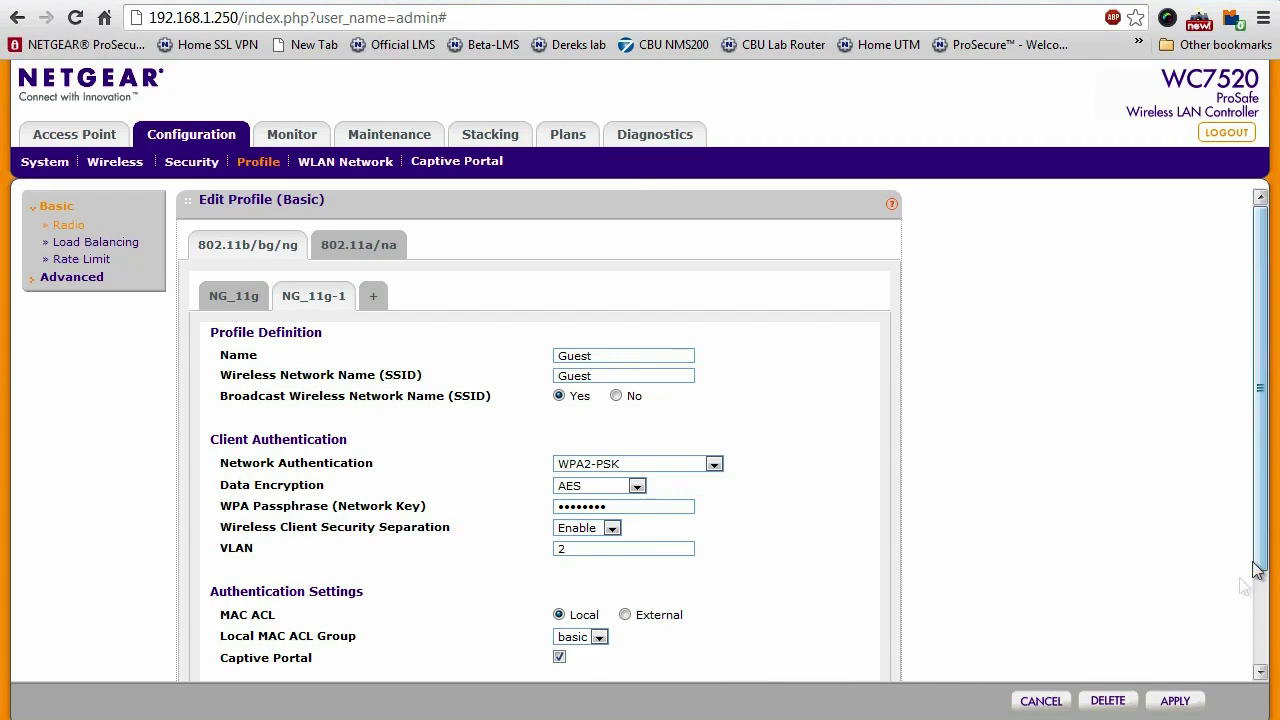
left_click(1183, 699)
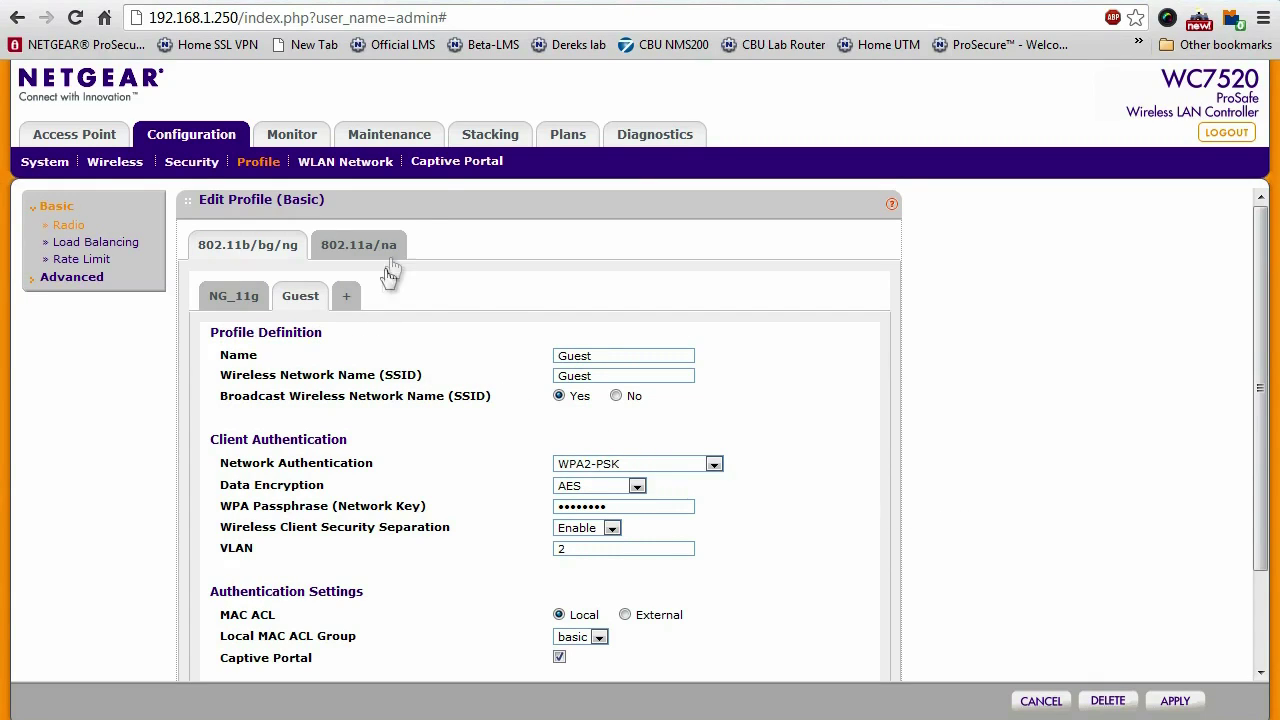
Open the Captive Portal settings and scroll down to the EULA options
left_click(452, 172)
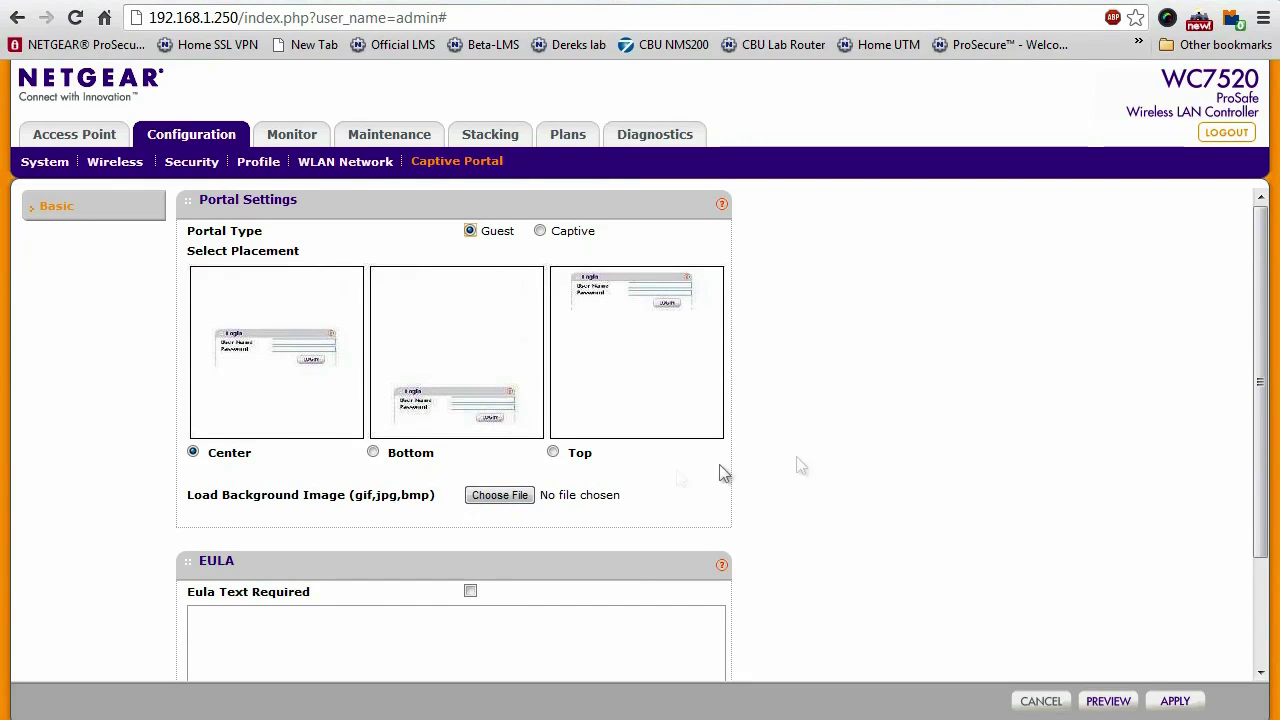
scroll(1262, 478, "down", 1)
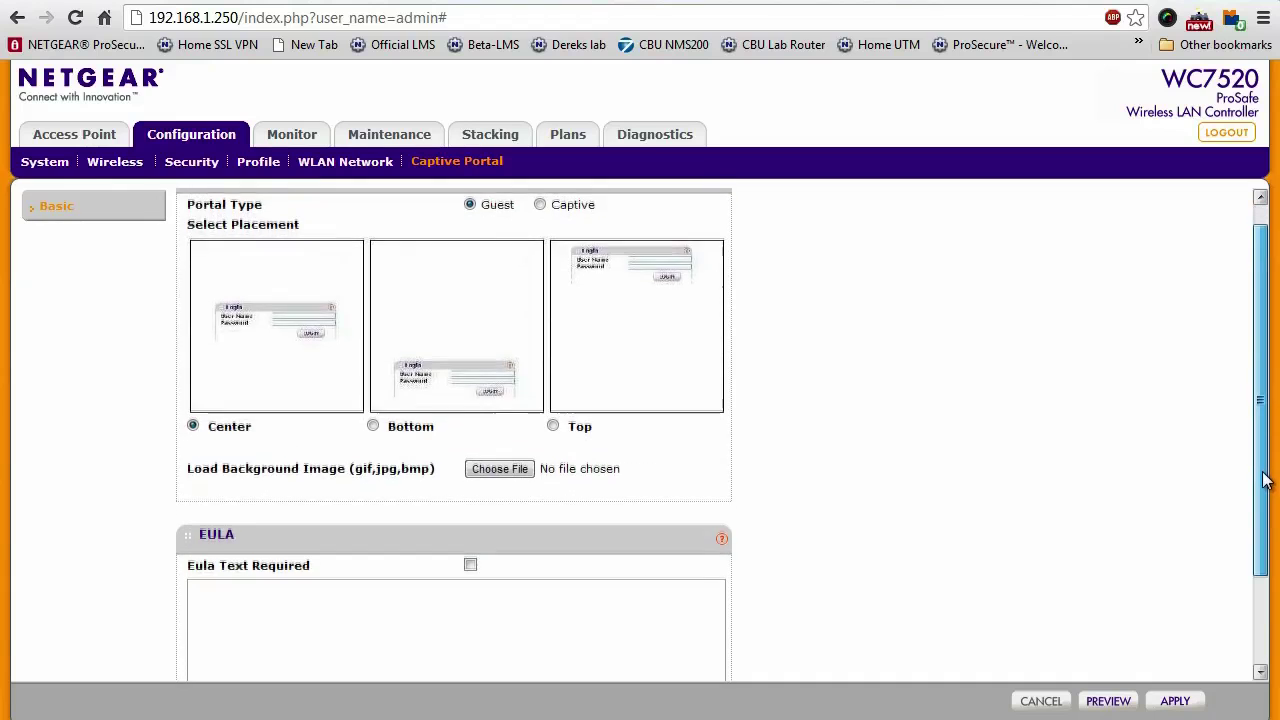
left_click_drag(1262, 478, 1272, 552)
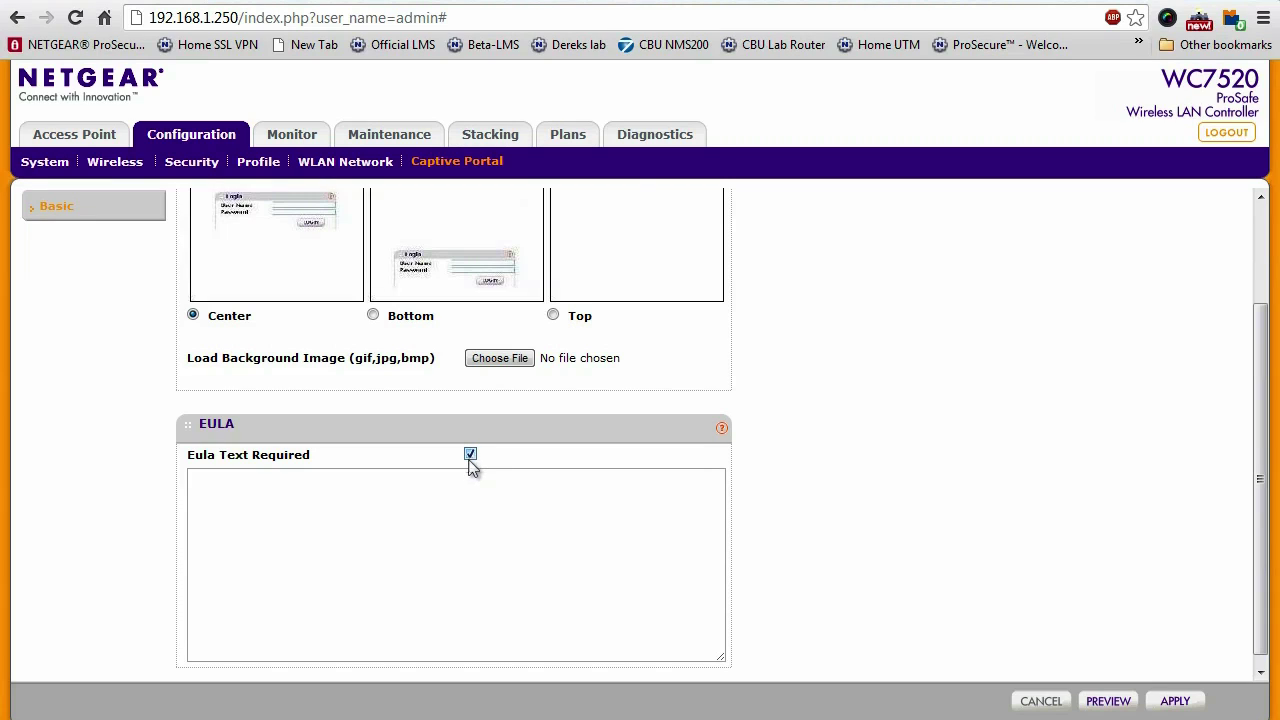
Enter 'USE AT YOUR OWN RISK!' as the captive portal EULA text
left_click(455, 517)
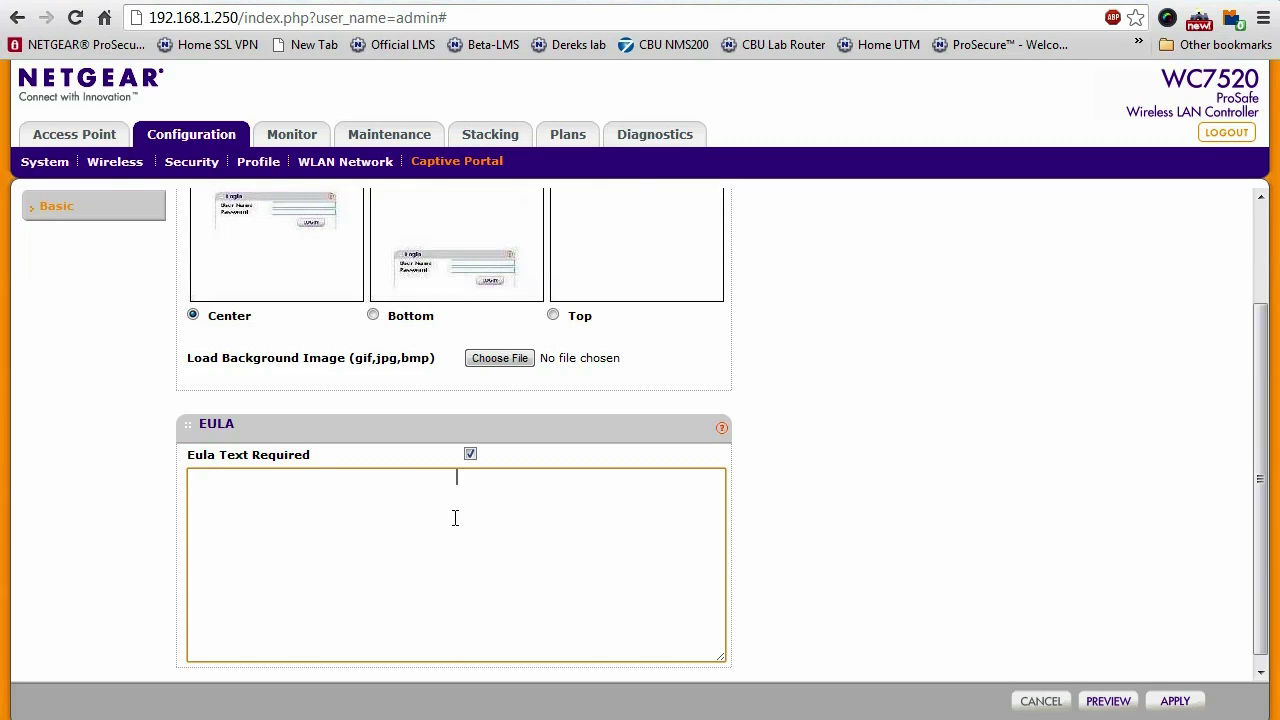
type("USE AT YOUR OWN RISK!")
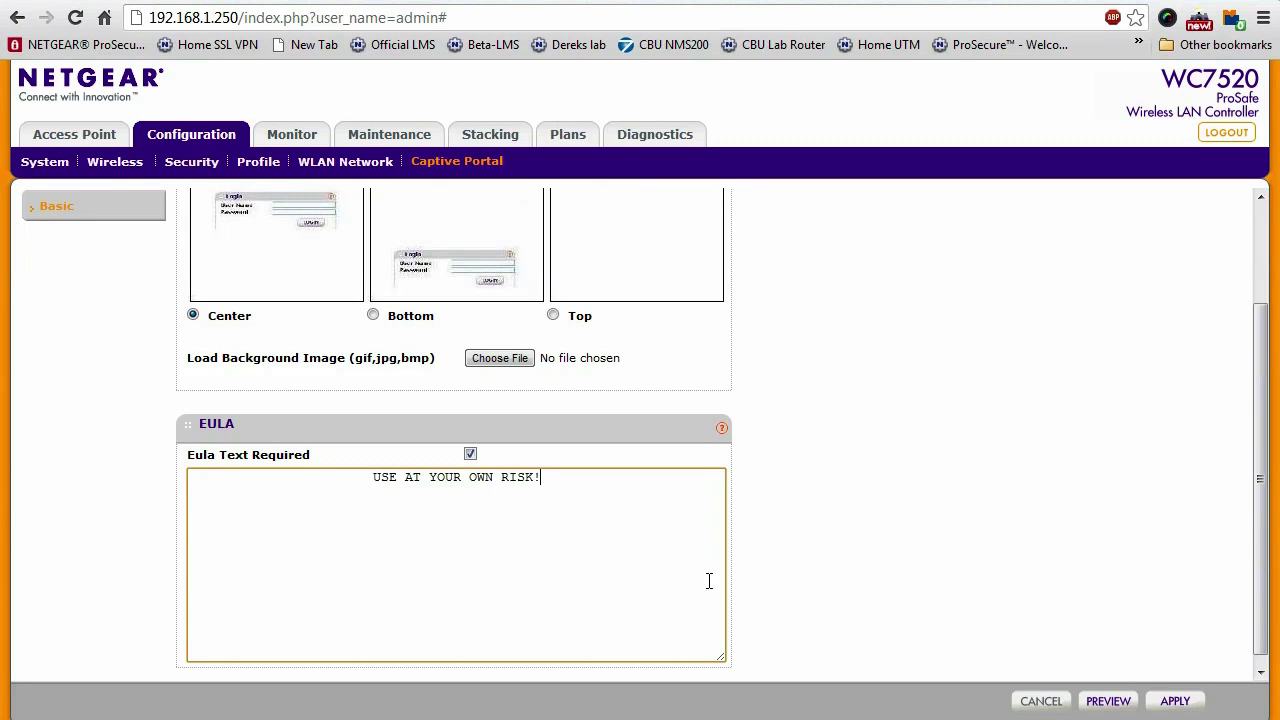
left_click(1108, 701)
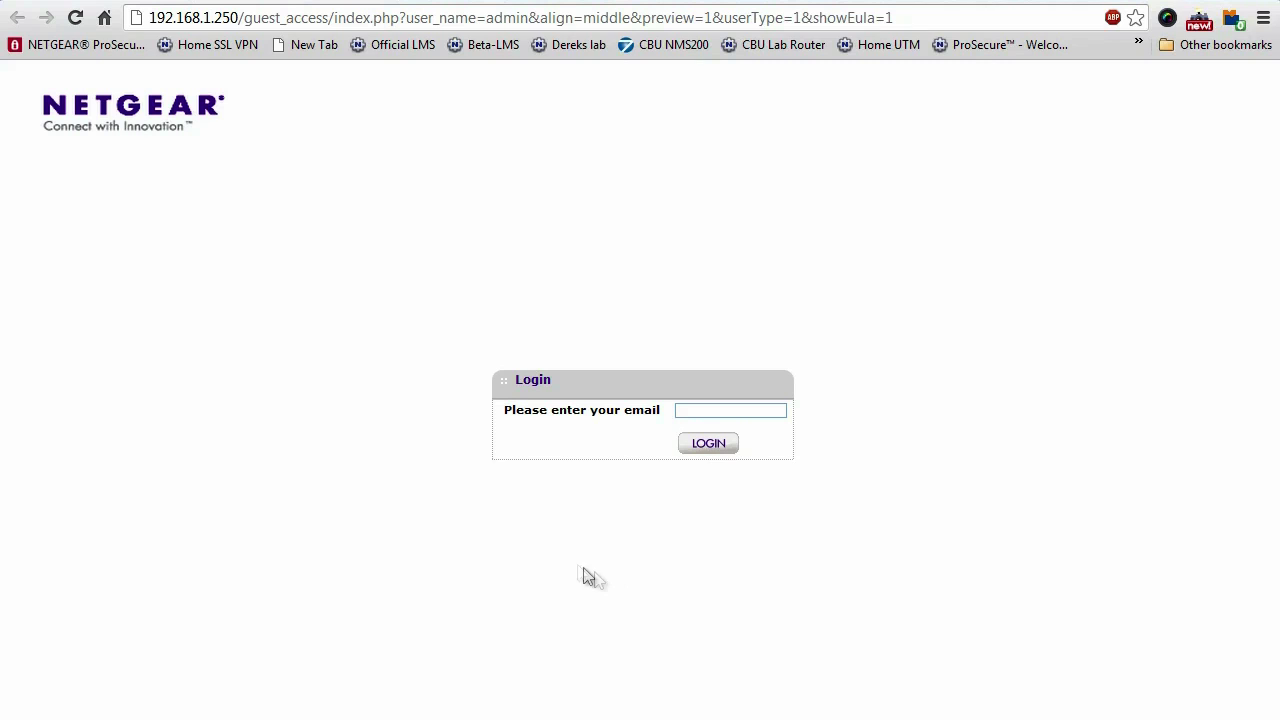
left_click(104, 3)
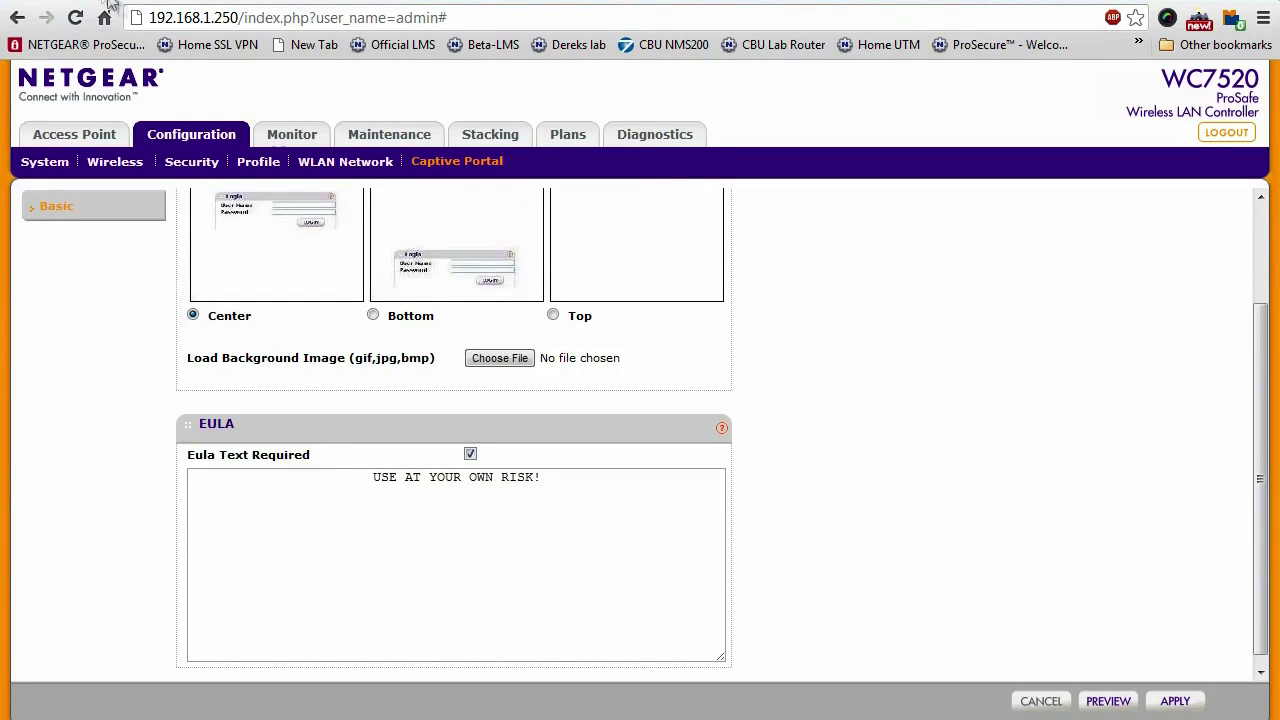
Apply the captive portal settings with the required EULA text
left_click(1160, 701)
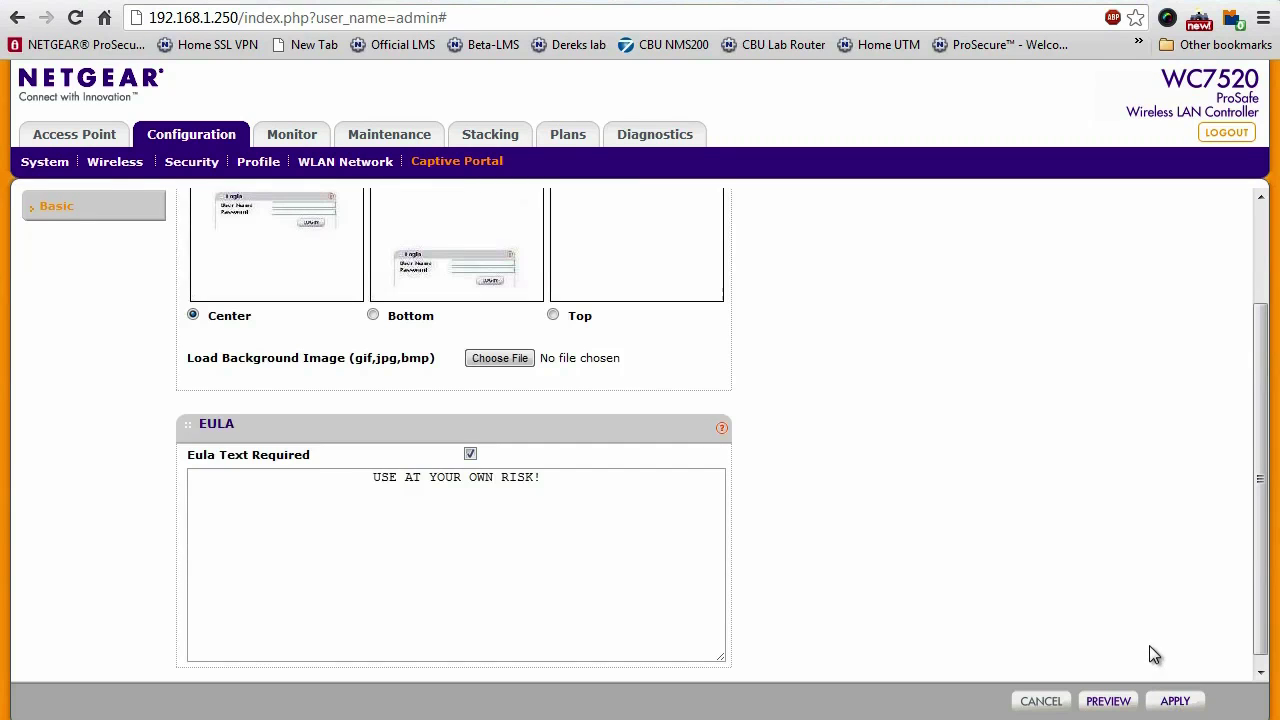